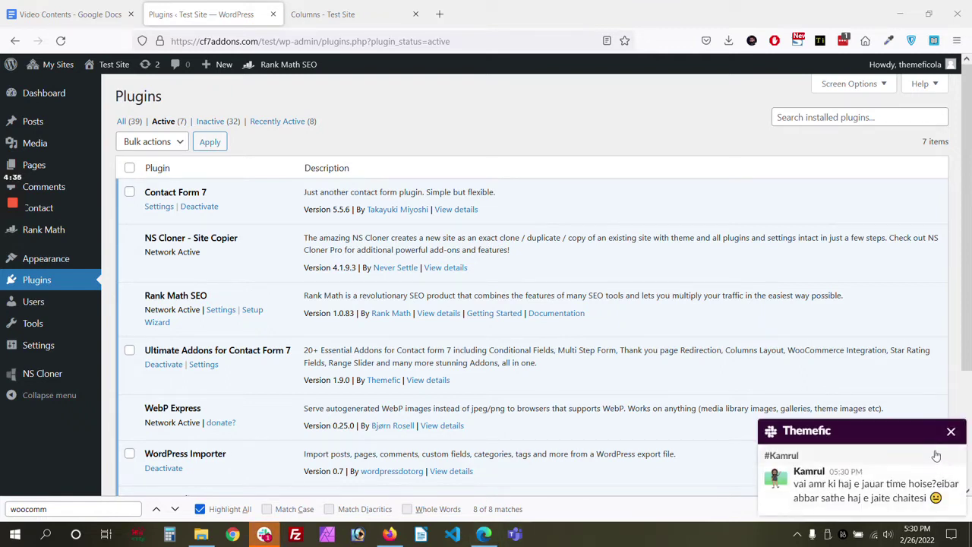
# - Dismiss the chat notification and go to the Ultimate Addons settings page
pyautogui.click(951, 430)
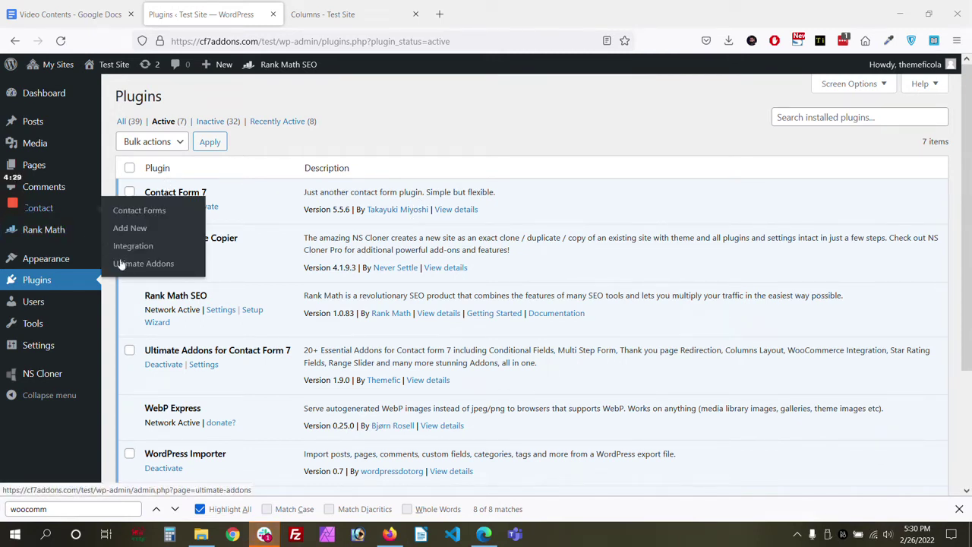
pyautogui.click(125, 263)
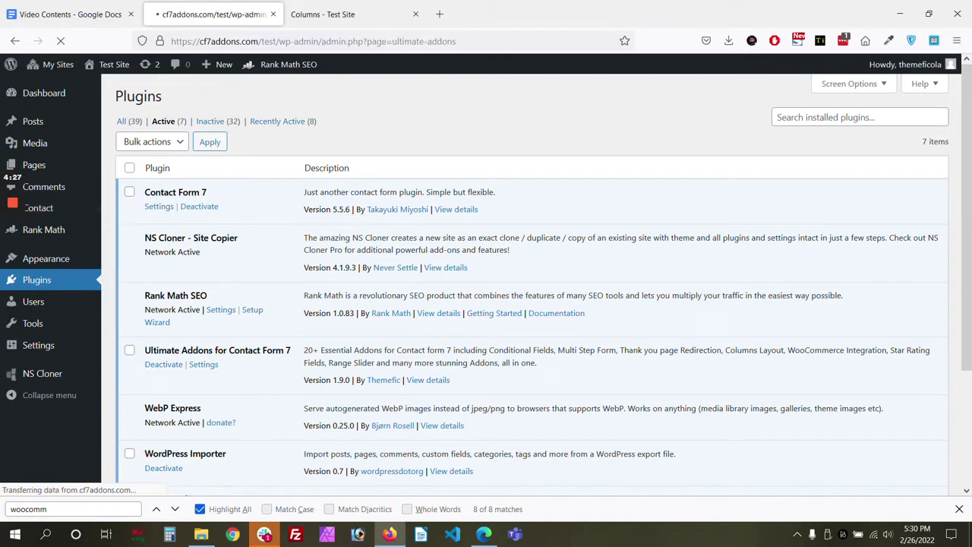
# - Enable Placeholder Styling, disable Range Slider, and save the Ultimate Addons settings
pyautogui.scroll(-1, 236, 266)
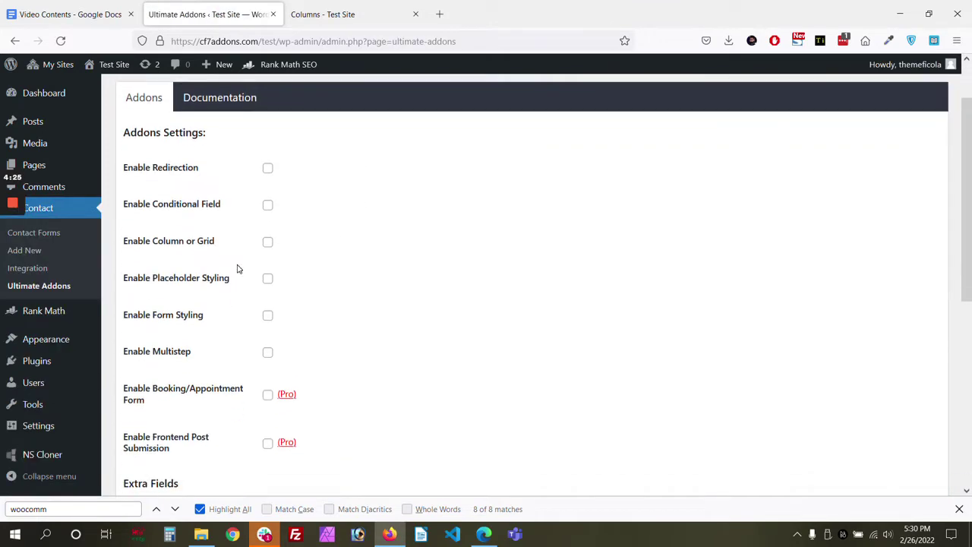
pyautogui.click(267, 280)
pyautogui.scroll(-3, 324, 282)
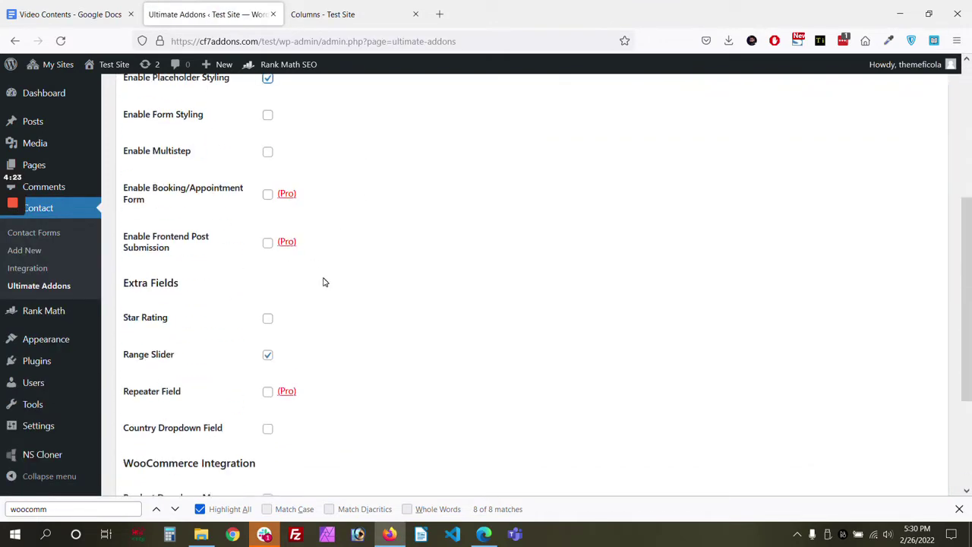
pyautogui.scroll(-2, 324, 282)
pyautogui.click(267, 185)
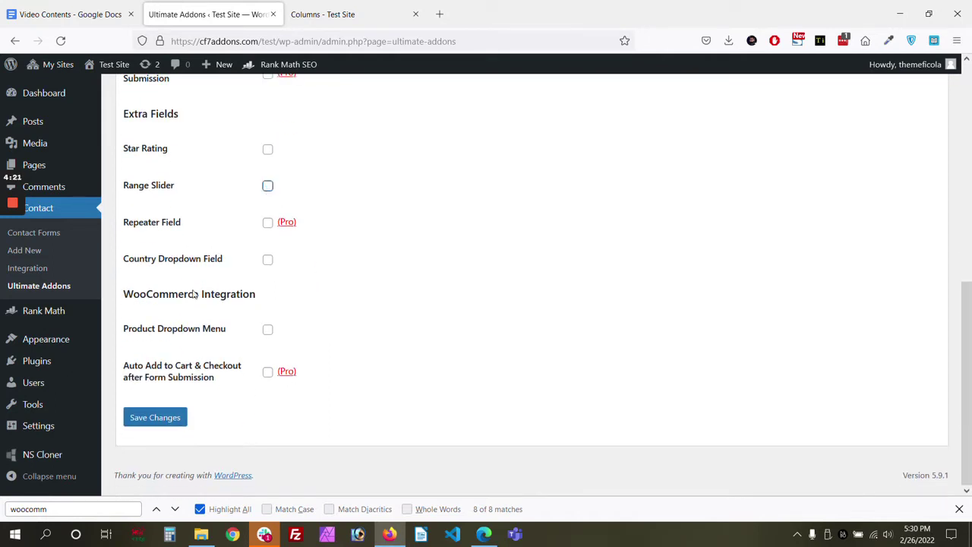
pyautogui.click(125, 422)
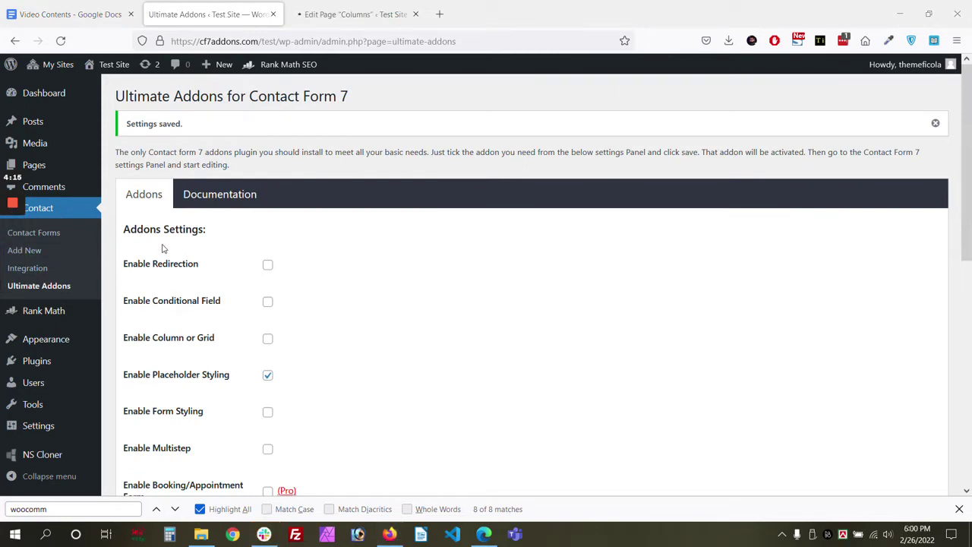
pyautogui.click(48, 251)
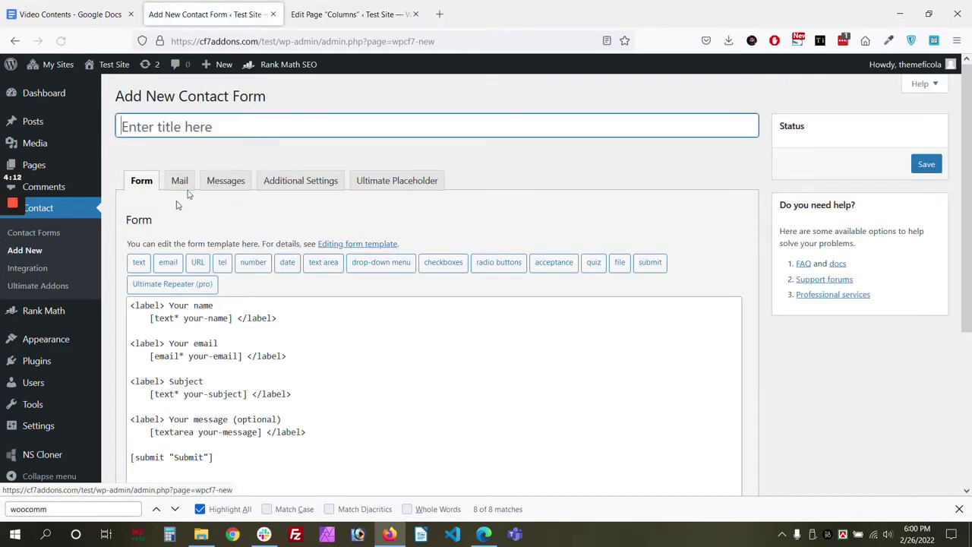
# - Title the new form 'Place Holder Form' and delete its existing name field tag
pyautogui.write('Place H')
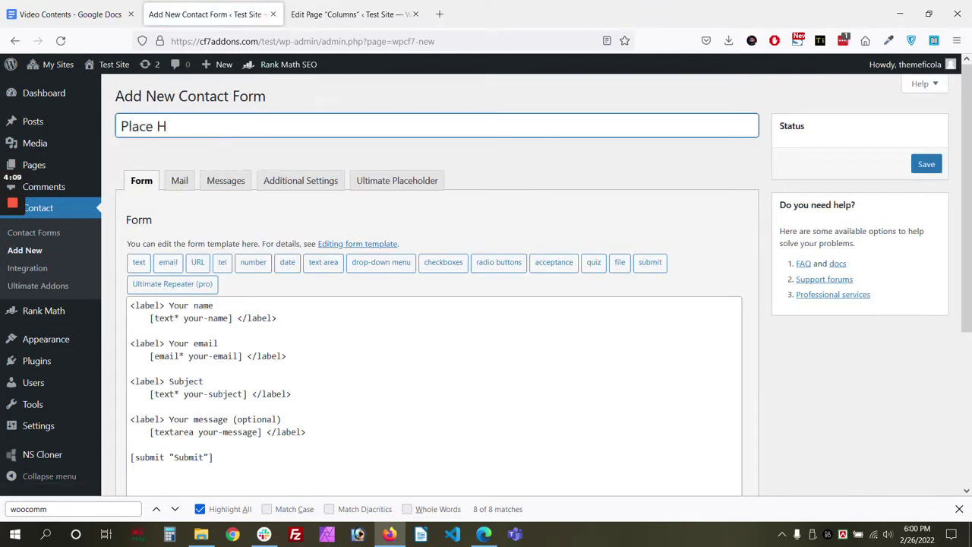
pyautogui.write('older For')
pyautogui.write('m')
pyautogui.click(179, 318)
pyautogui.hotkey('shift', 'Right')
pyautogui.hotkey('shift', 'Right')
pyautogui.hotkey('shift', 'Right')
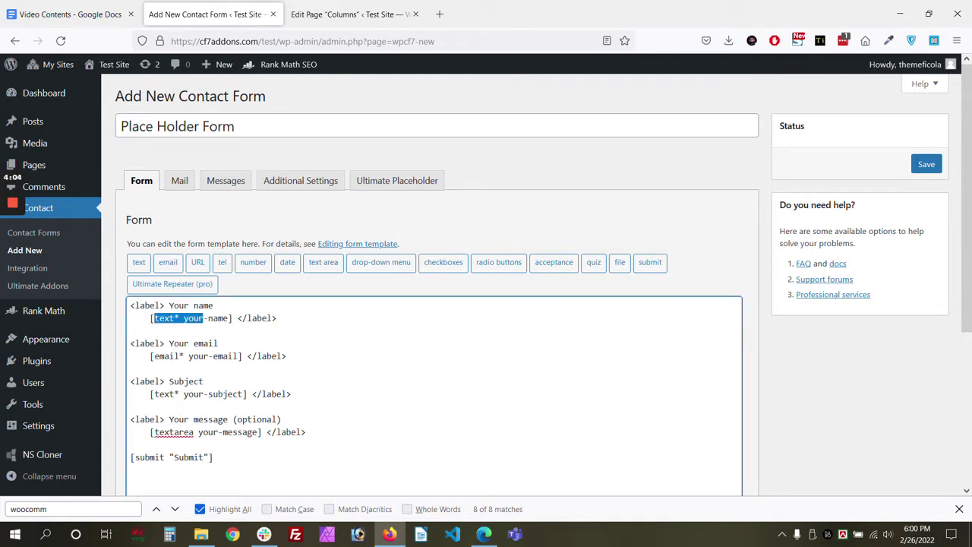
pyautogui.hotkey('shift', 'Right')
pyautogui.hotkey('shift', 'Right')
pyautogui.hotkey('shift', 'Right')
pyautogui.hotkey('shift', 'Right')
pyautogui.hotkey('shift', 'Right')
pyautogui.hotkey('shift', 'Right')
pyautogui.press('BackSpace')
pyautogui.press('BackSpace')
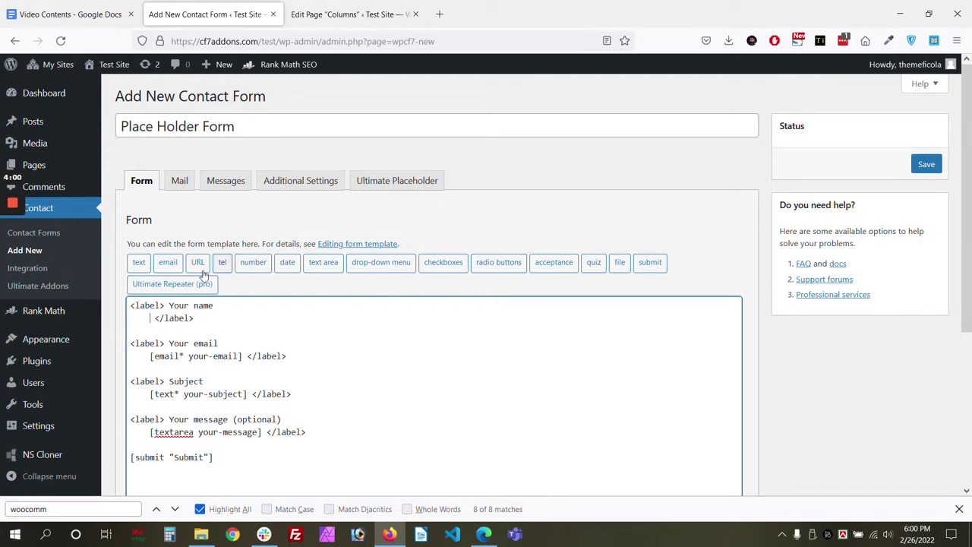
# - Insert a required text field using 'Your Name' as its placeholder
pyautogui.click(138, 263)
pyautogui.click(388, 161)
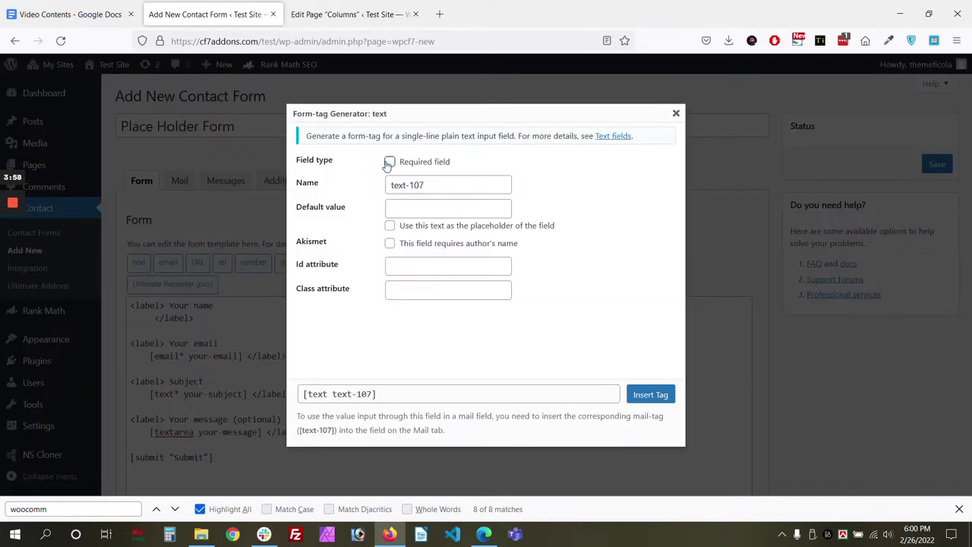
pyautogui.click(448, 208)
pyautogui.write('Your N')
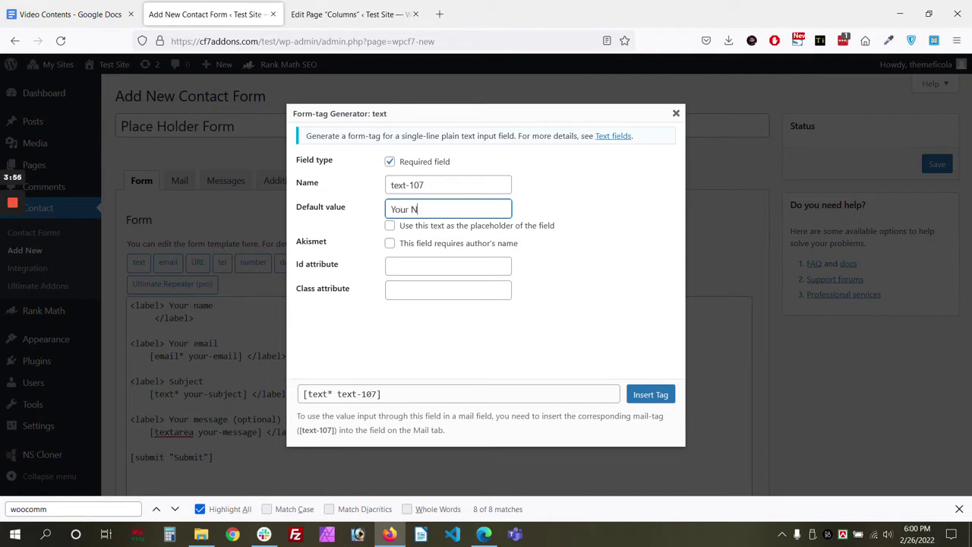
pyautogui.write('ame')
pyautogui.click(429, 225)
pyautogui.click(650, 394)
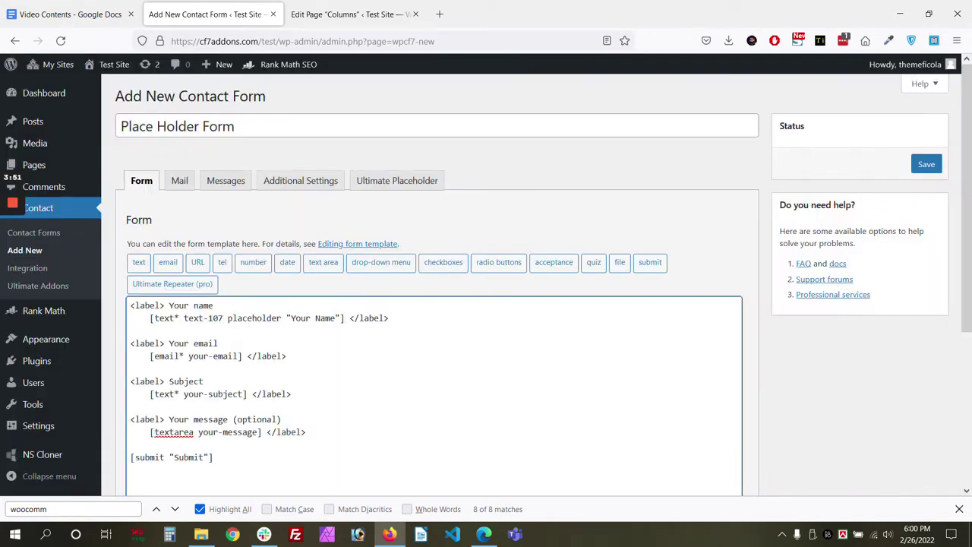
# - Delete the 'Your name' label and join the name tag onto its line
pyautogui.moveTo(164, 305); pyautogui.dragTo(214, 306)
pyautogui.press('BackSpace')
pyautogui.keyDown('shift'); pyautogui.click(150, 318); pyautogui.keyUp('shift')
pyautogui.press('BackSpace')
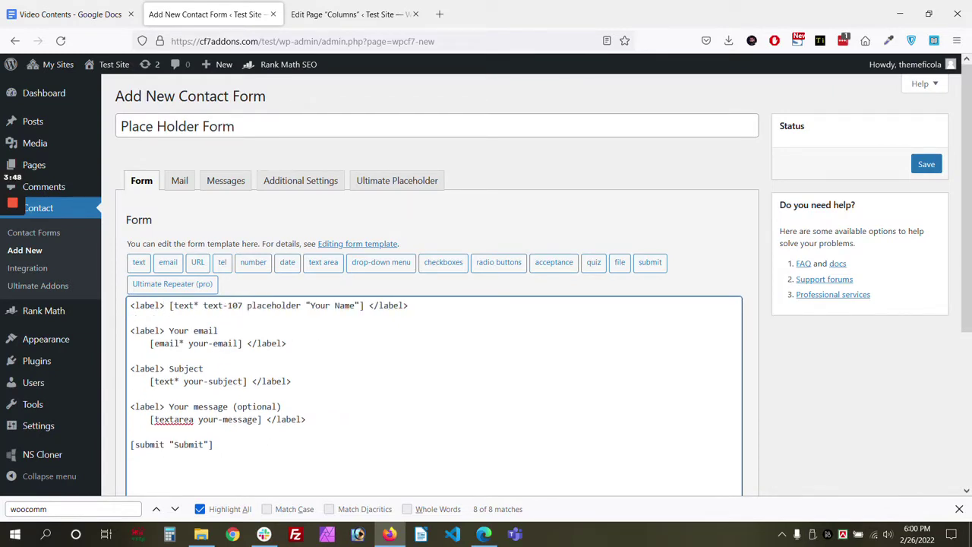
# - Give the email field tag the placeholder 'Your Email'
pyautogui.moveTo(247, 306); pyautogui.dragTo(356, 306)
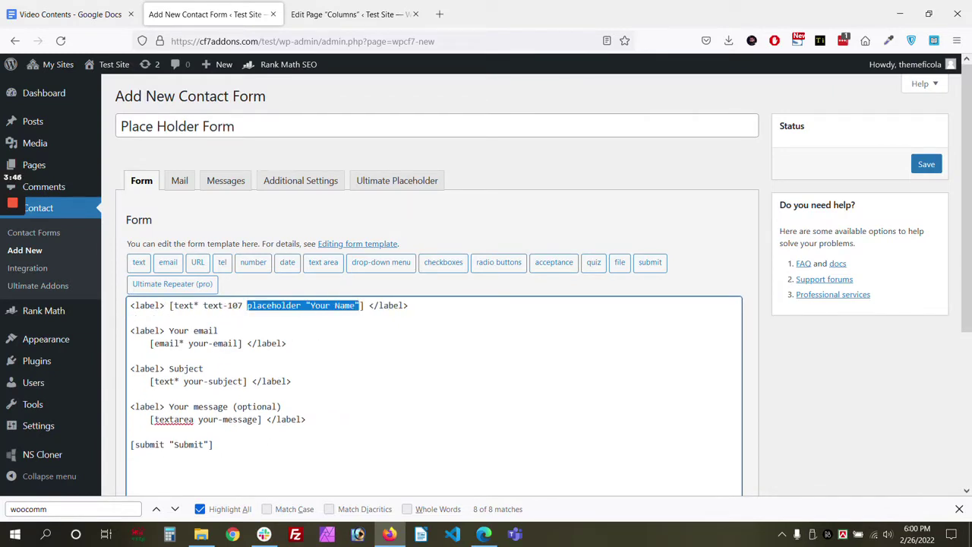
pyautogui.moveTo(188, 343); pyautogui.dragTo(245, 343)
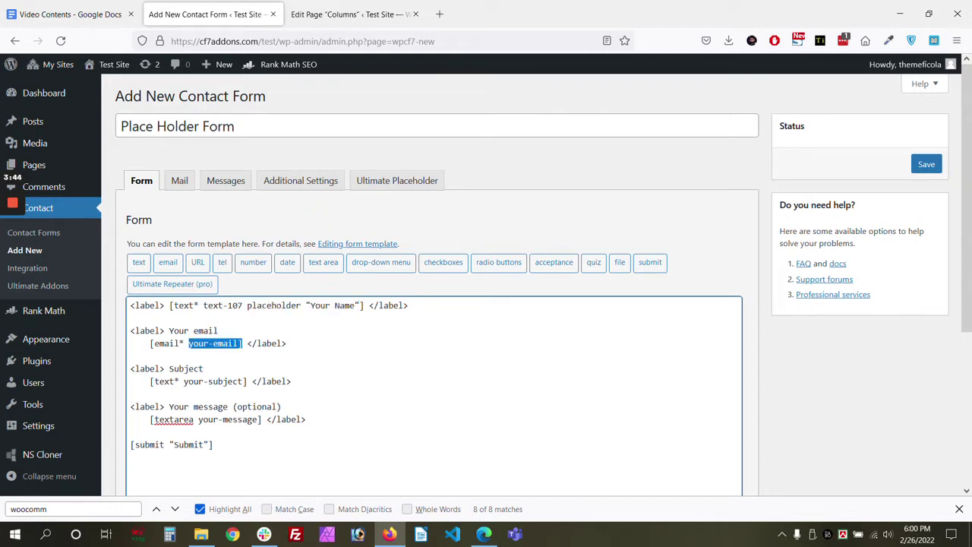
pyautogui.click(239, 343)
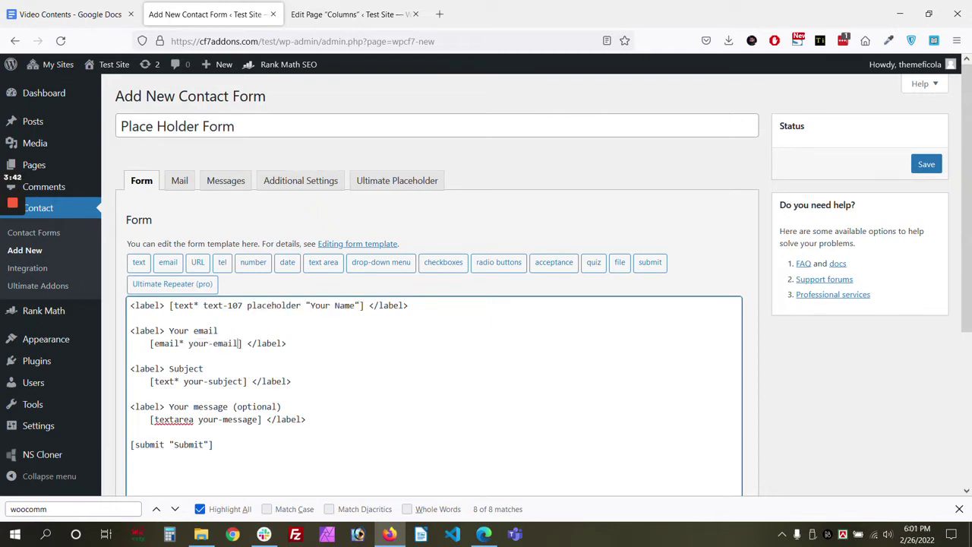
pyautogui.write('placeholder "Your Name"')
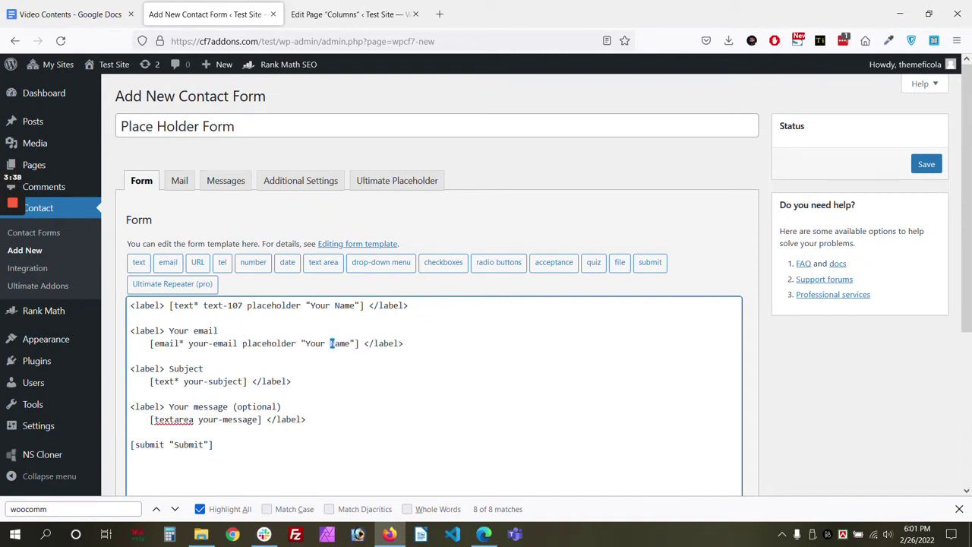
pyautogui.doubleClick(338, 344)
pyautogui.write('Email')
# - Delete the 'Your email' label, join the email tag onto its line, and save the form
pyautogui.moveTo(165, 330); pyautogui.dragTo(218, 330)
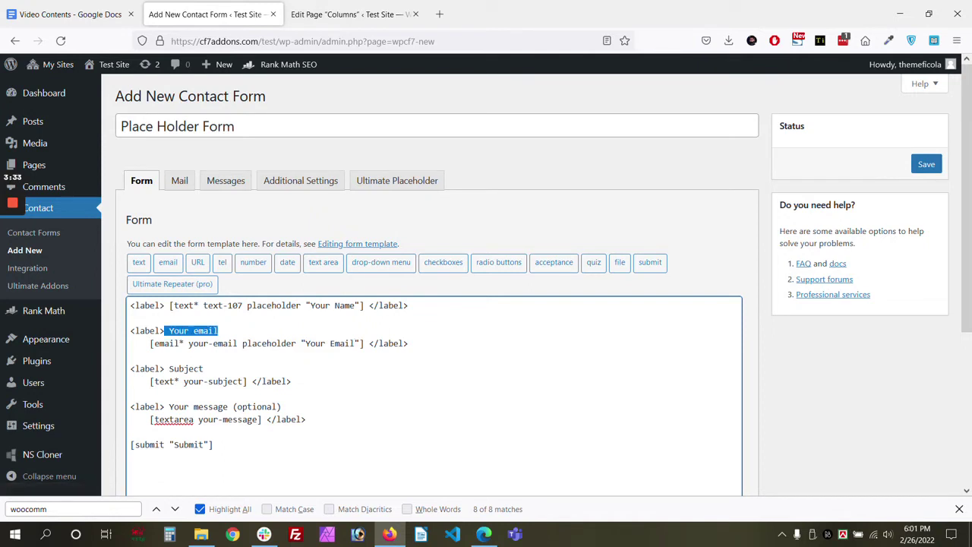
pyautogui.press('BackSpace')
pyautogui.hotkey('shift', 'Right')
pyautogui.hotkey('shift', 'Right')
pyautogui.hotkey('shift', 'Right')
pyautogui.press('BackSpace')
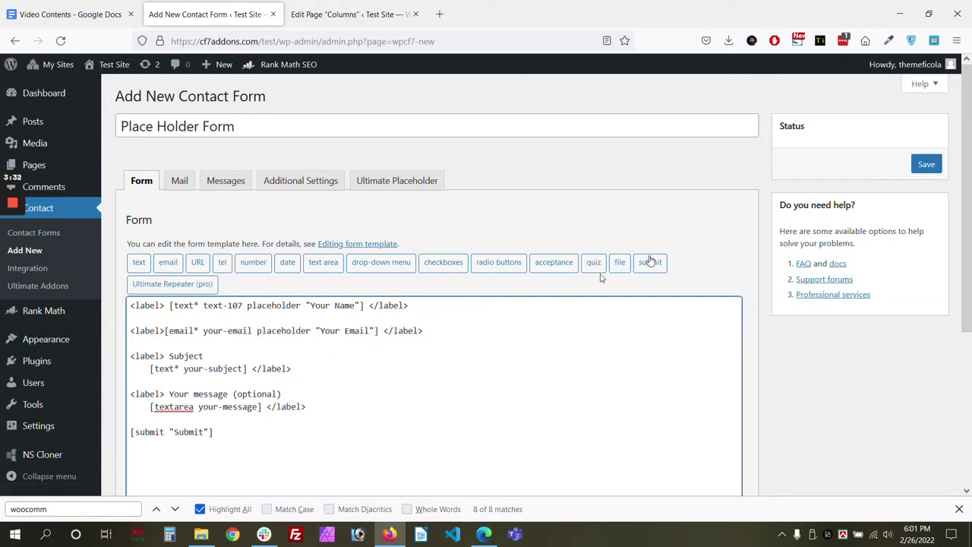
pyautogui.click(923, 167)
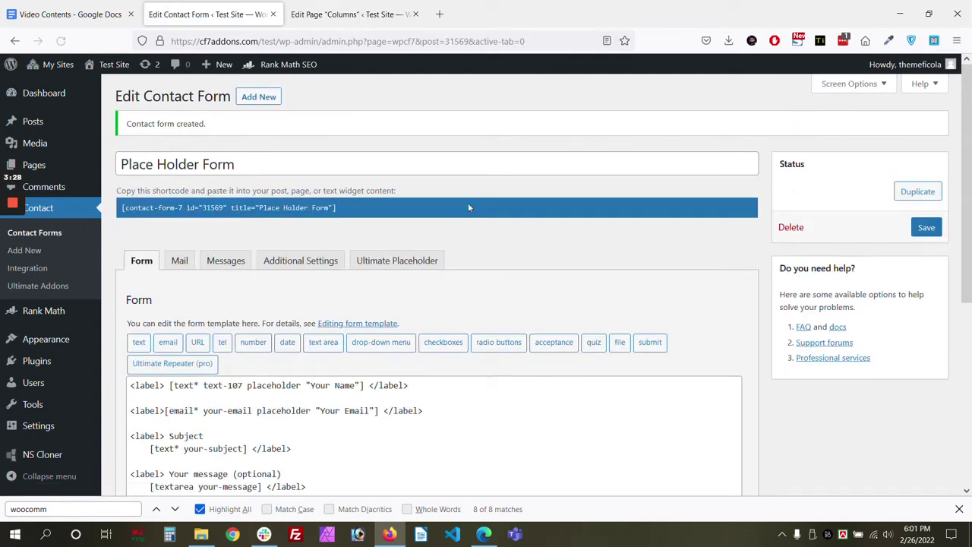
pyautogui.click(349, 14)
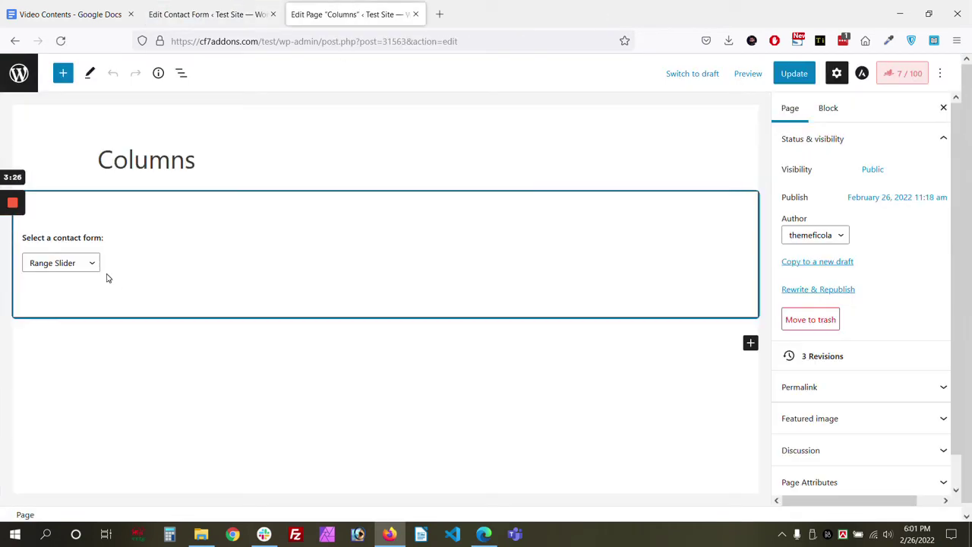
# - Swap the Columns page's old form block for the new contact form, update, and view it
pyautogui.click(201, 215)
pyautogui.click(59, 168)
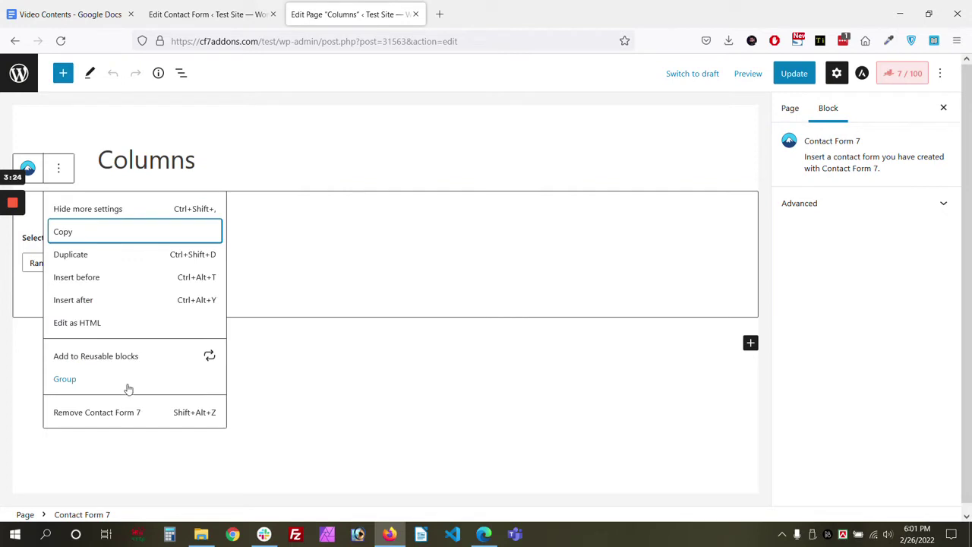
pyautogui.click(114, 412)
pyautogui.hotkey('ctrl', 'z')
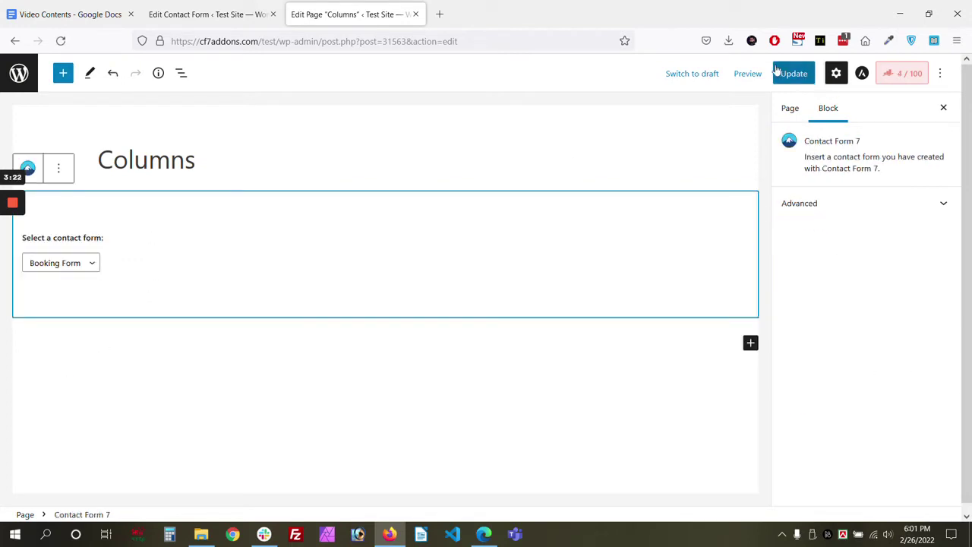
pyautogui.click(794, 74)
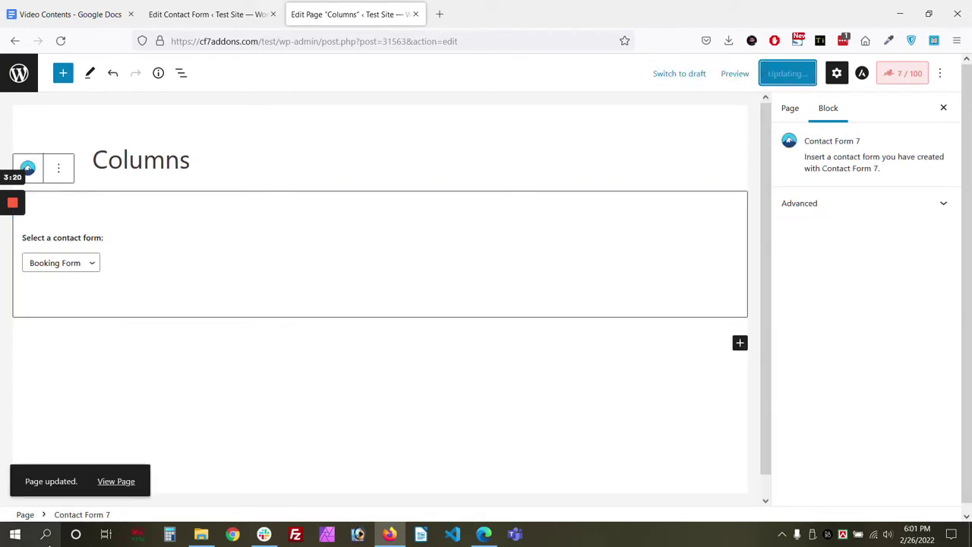
pyautogui.click(112, 480)
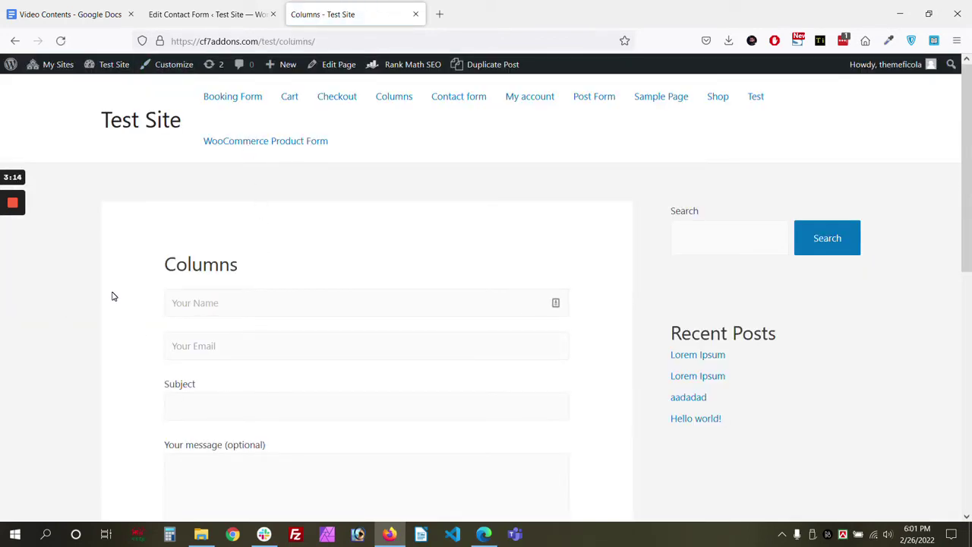
pyautogui.scroll(-2, 112, 296)
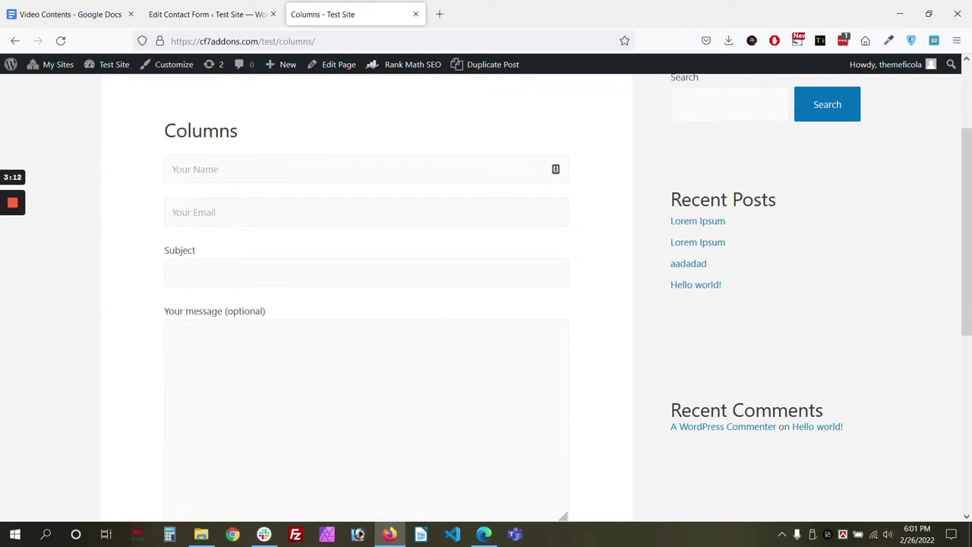
pyautogui.click(212, 12)
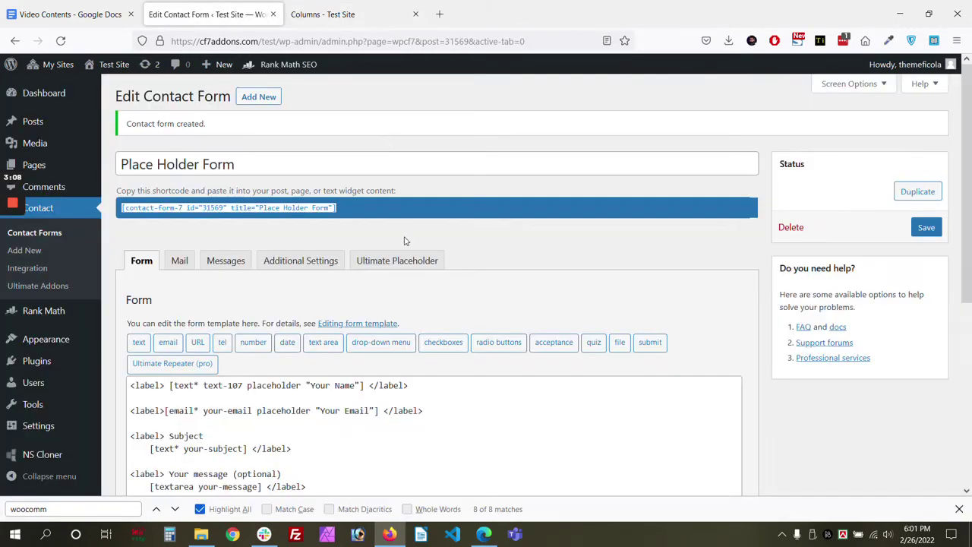
# - Enable placeholder styling for the form, save, and make the placeholder text red
pyautogui.scroll(-2, 638, 228)
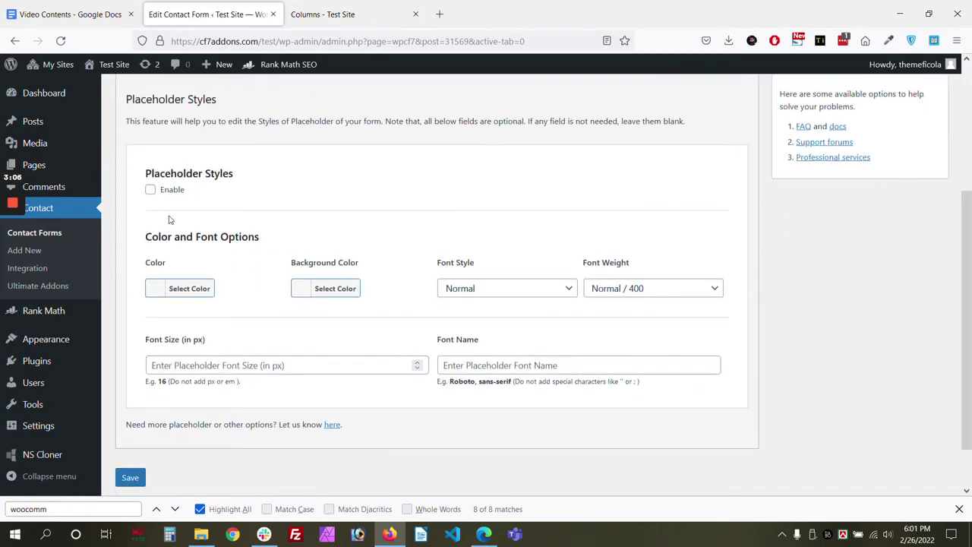
pyautogui.click(149, 190)
pyautogui.click(131, 476)
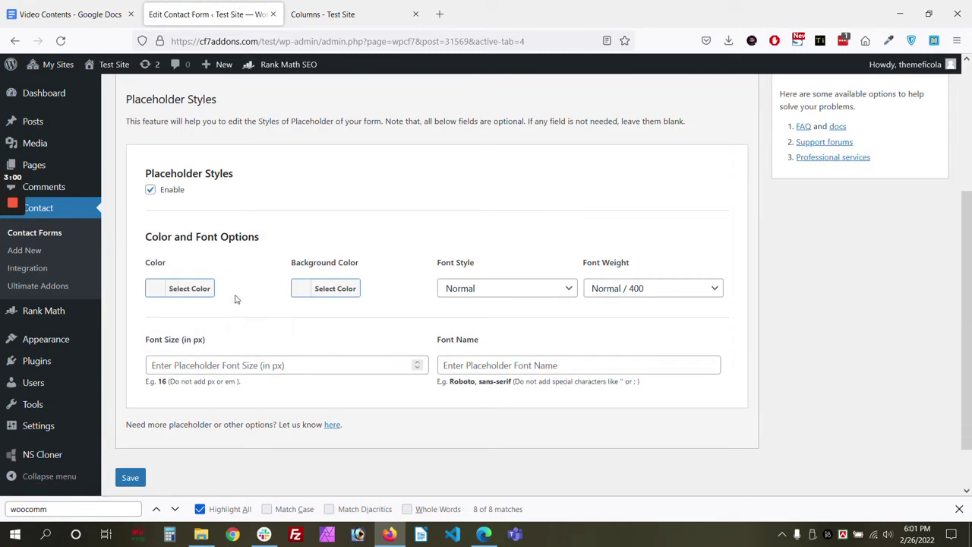
pyautogui.click(210, 292)
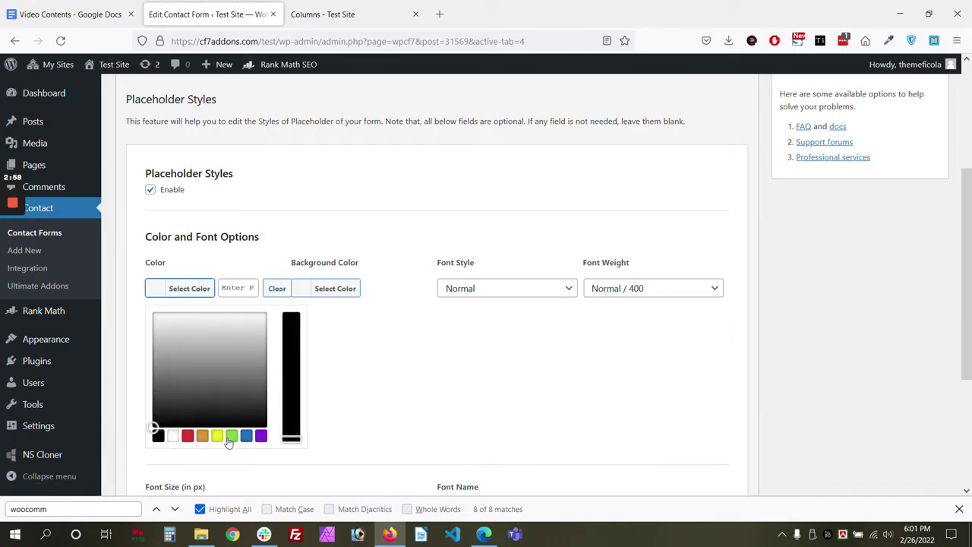
pyautogui.click(184, 439)
pyautogui.click(133, 335)
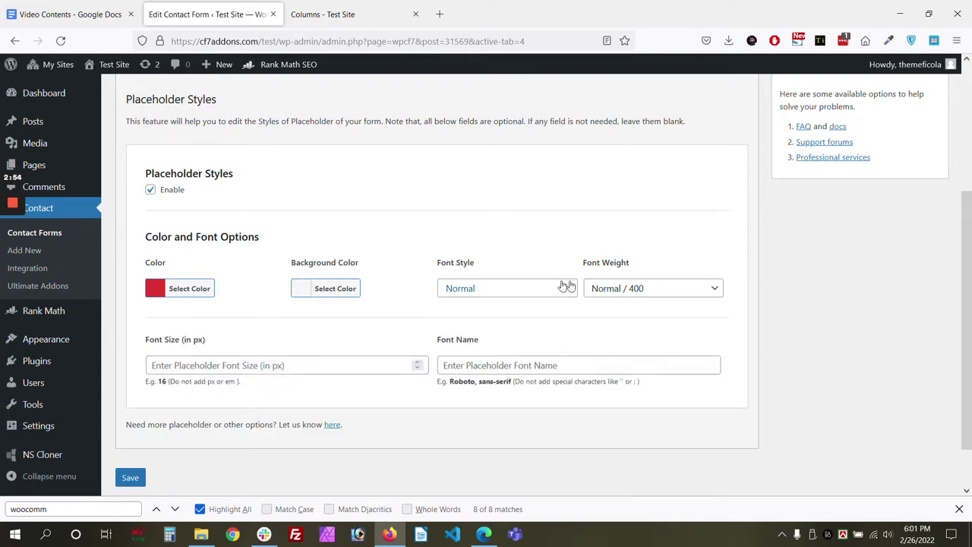
# - Set placeholder font style to Italic and size 25, save, and check the Columns page
pyautogui.click(536, 289)
pyautogui.click(490, 325)
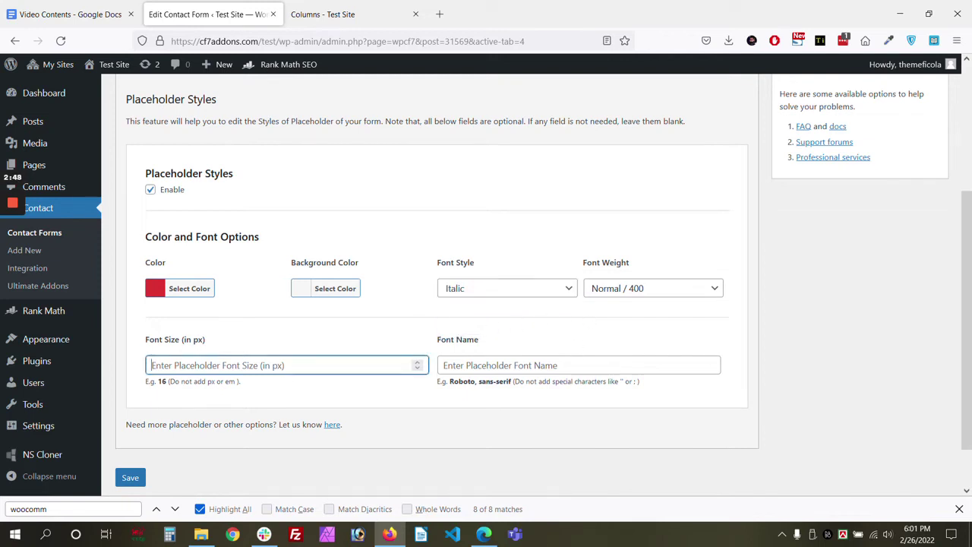
pyautogui.click(285, 365)
pyautogui.write('25')
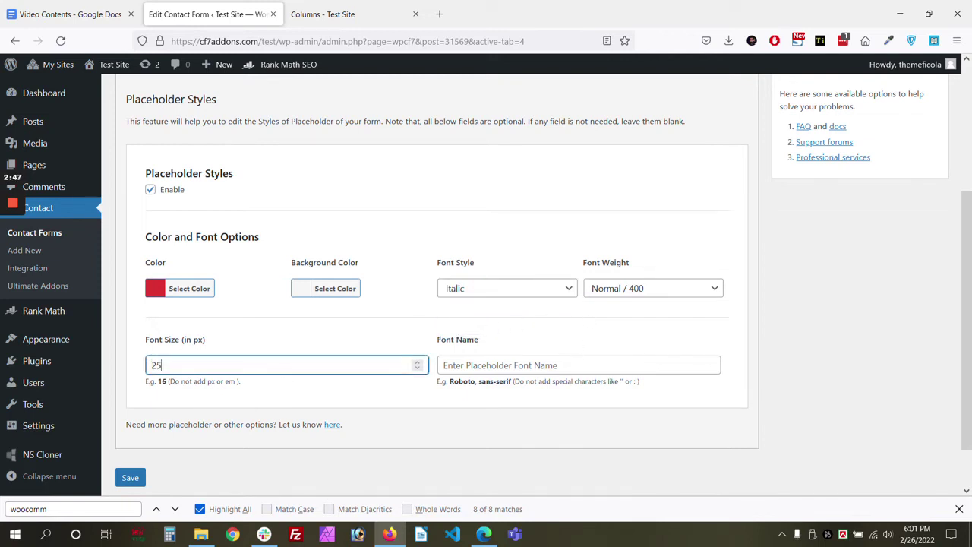
pyautogui.click(147, 479)
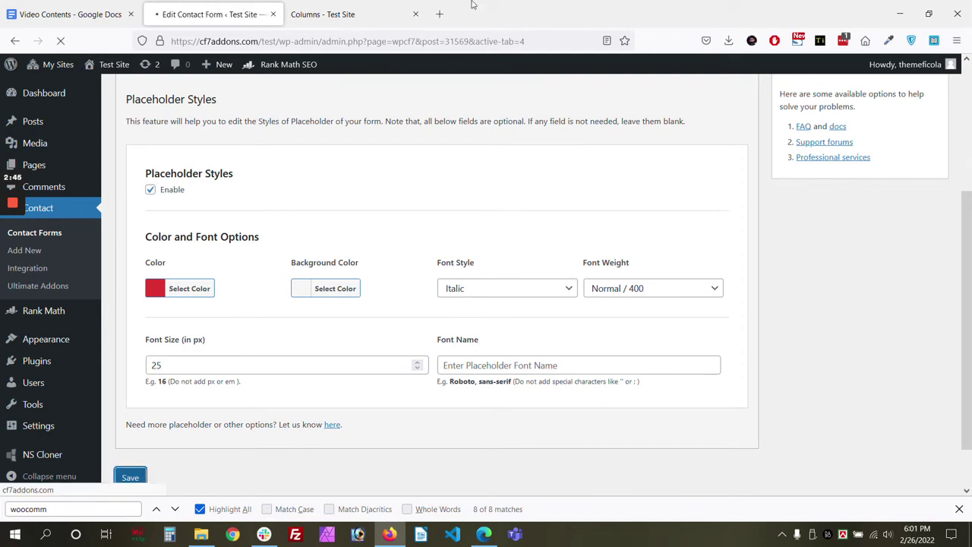
pyautogui.click(351, 6)
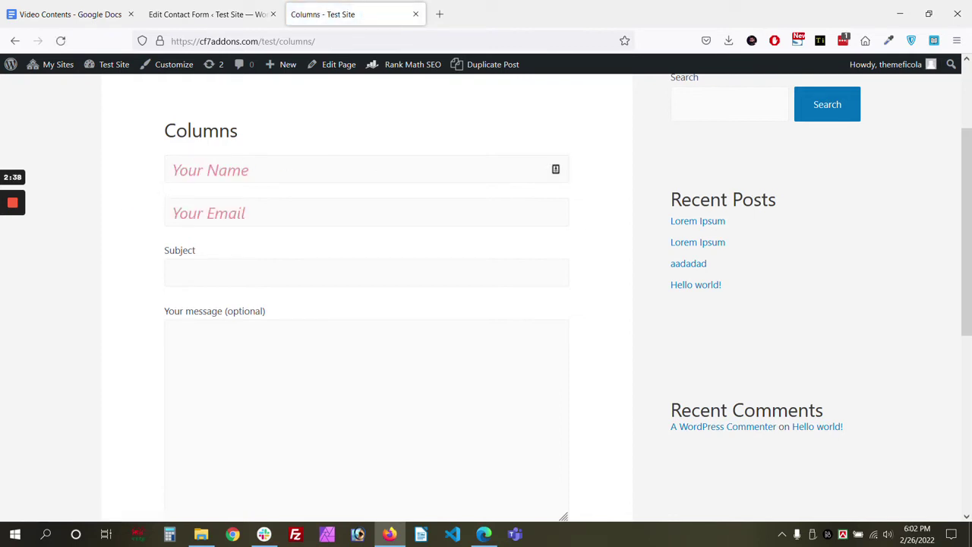
pyautogui.click(231, 6)
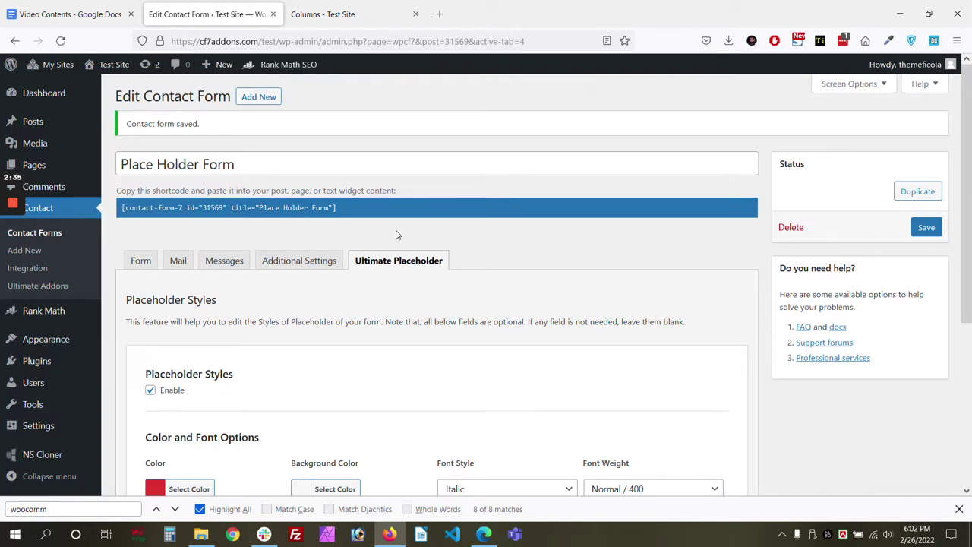
# - Set the placeholder font name to 'Roboto, sans-serif'
pyautogui.scroll(-2, 396, 237)
pyautogui.scroll(-2, 396, 237)
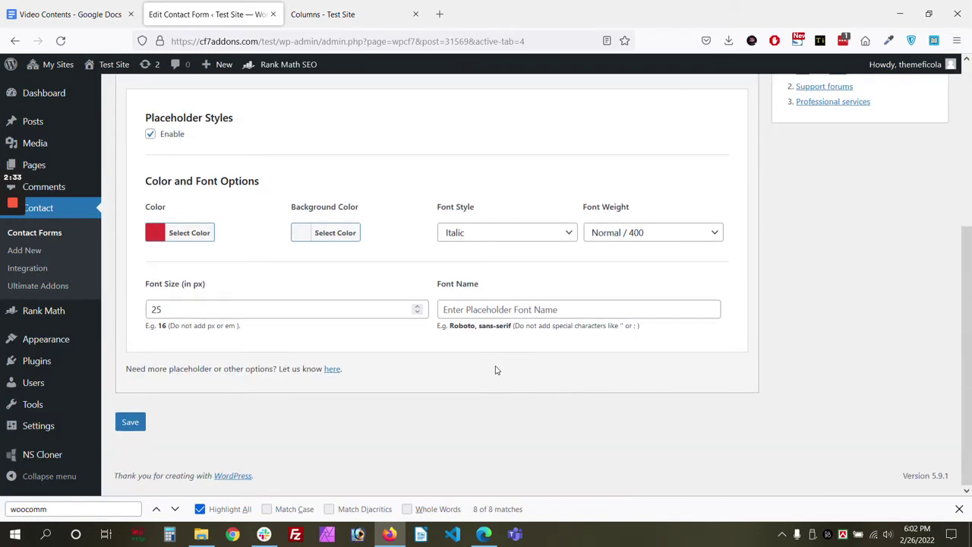
pyautogui.click(501, 309)
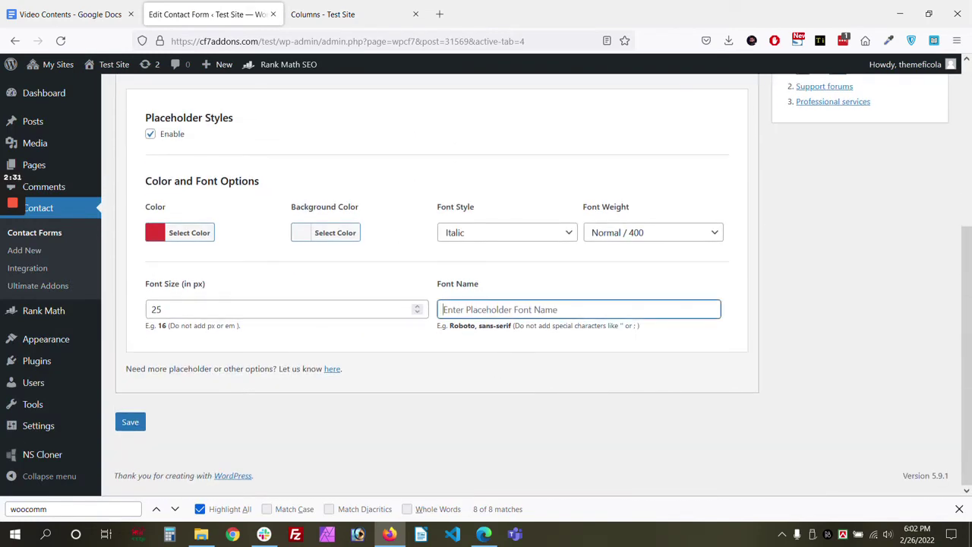
pyautogui.moveTo(449, 325); pyautogui.dragTo(500, 325)
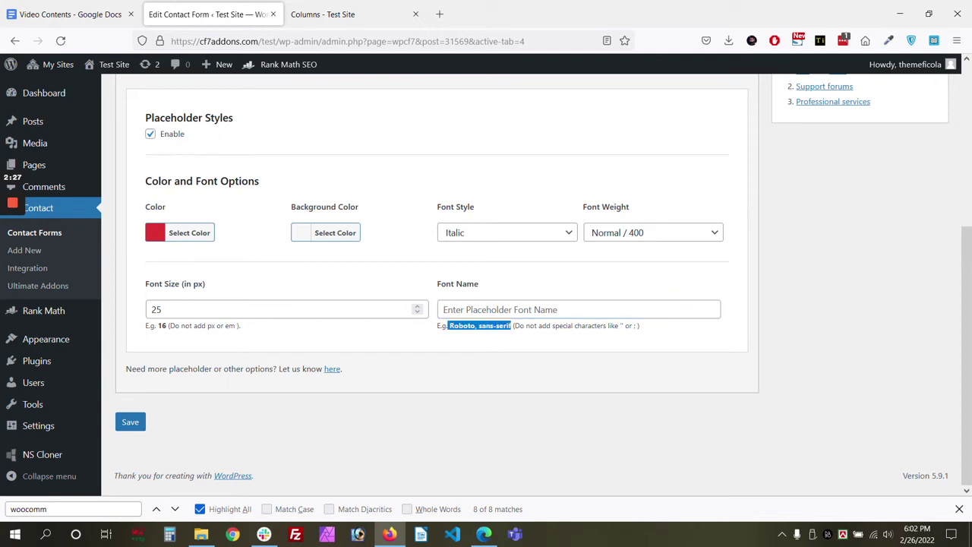
pyautogui.click(476, 310)
pyautogui.write('Roboto, sans-serif')
pyautogui.press('Home')
pyautogui.press('Delete')
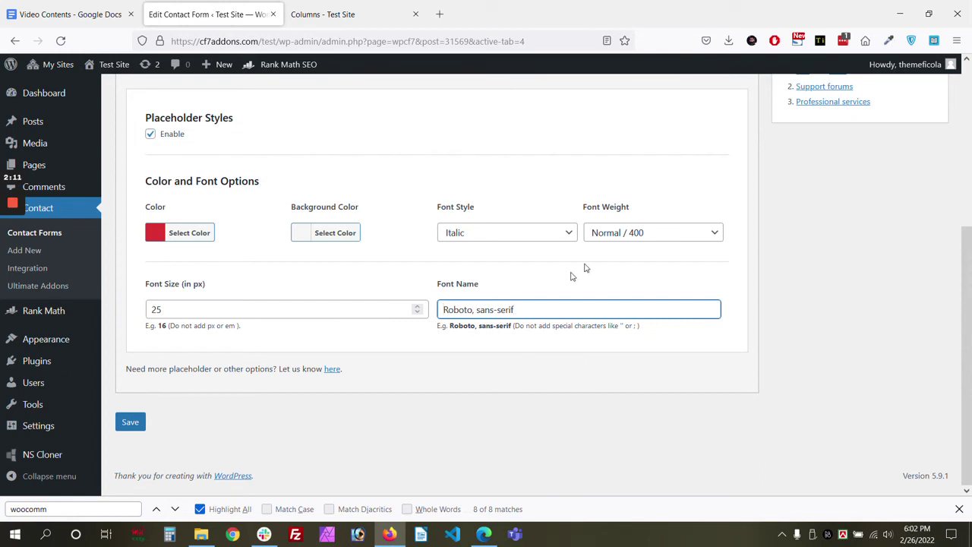
# - Set font weight to 700, save, and reload the Columns page to preview
pyautogui.click(614, 237)
pyautogui.click(596, 306)
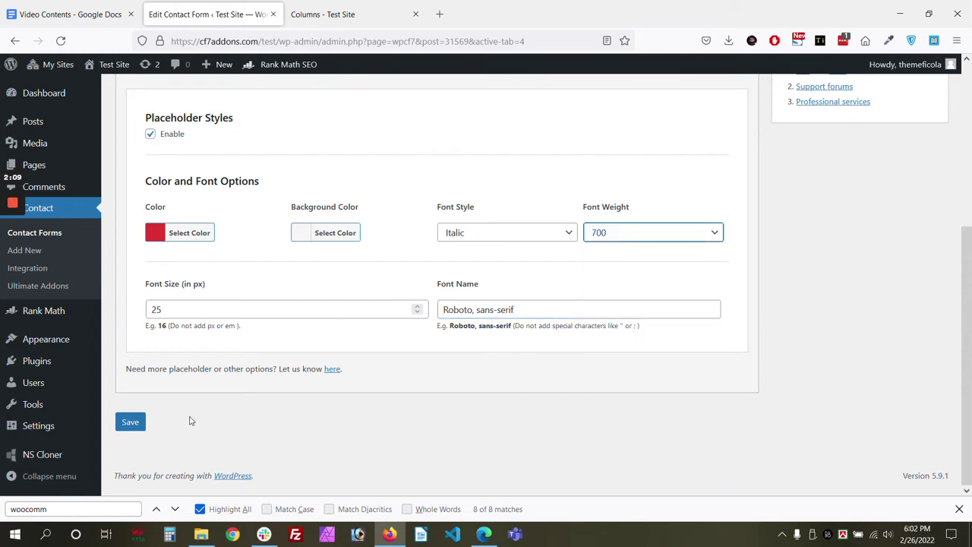
pyautogui.click(129, 421)
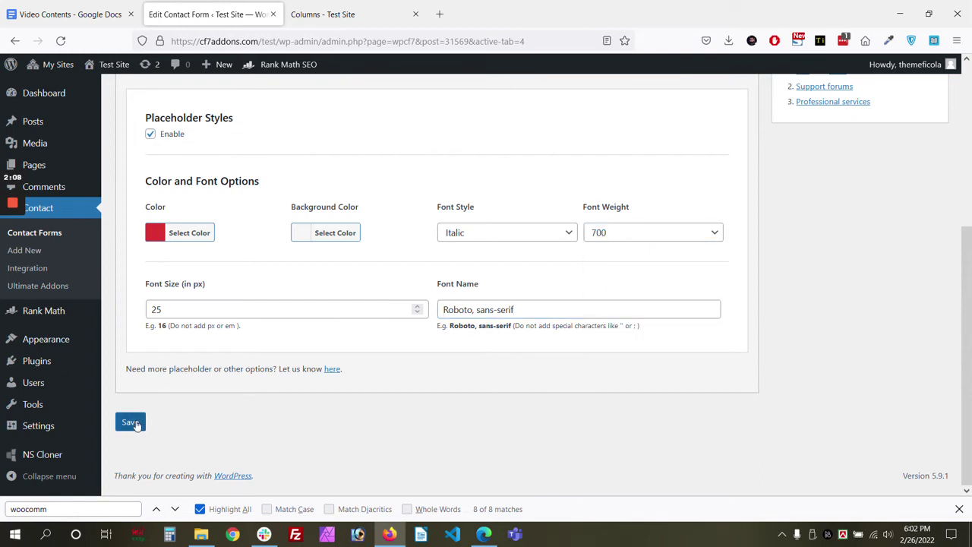
pyautogui.click(309, 8)
pyautogui.click(63, 41)
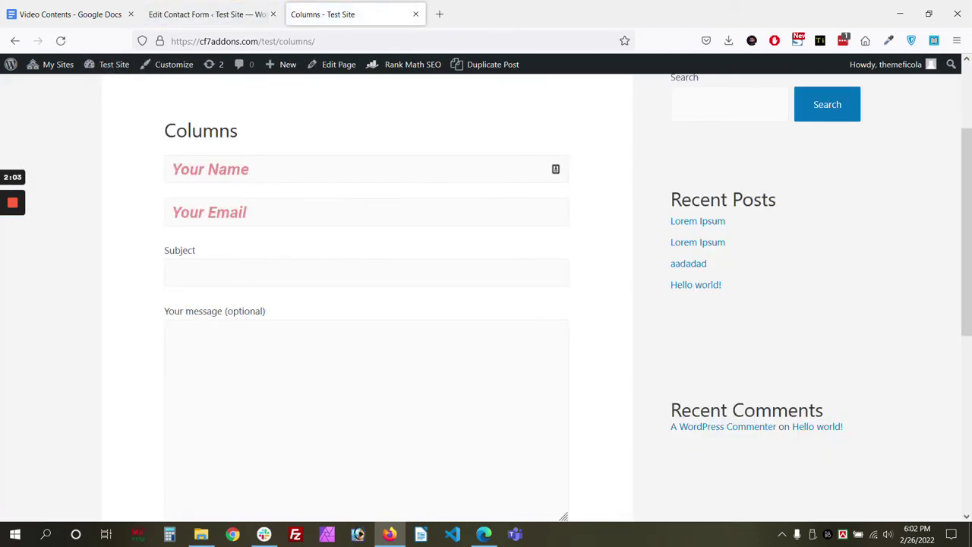
# - Give the placeholders a blue background, save, and preview the Columns page
pyautogui.click(176, 14)
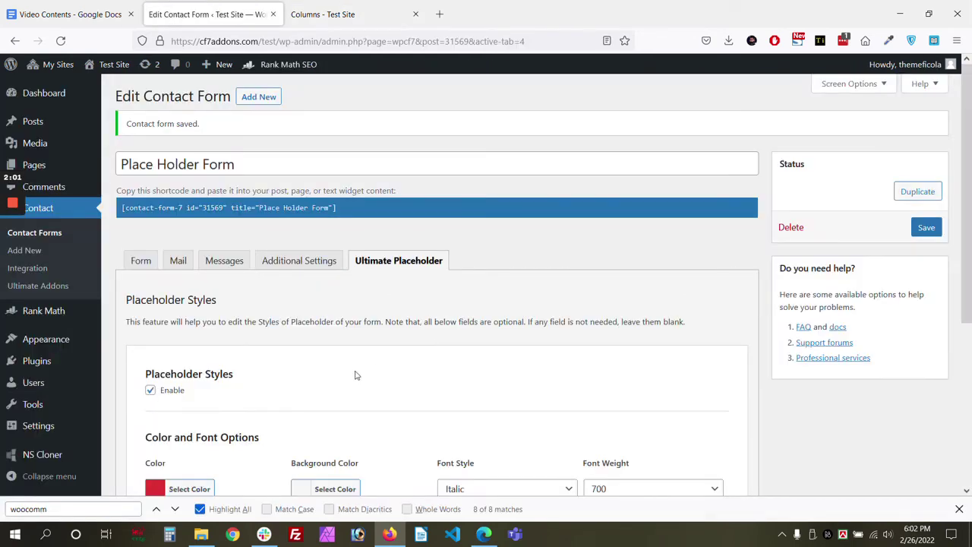
pyautogui.scroll(-3, 357, 375)
pyautogui.click(326, 233)
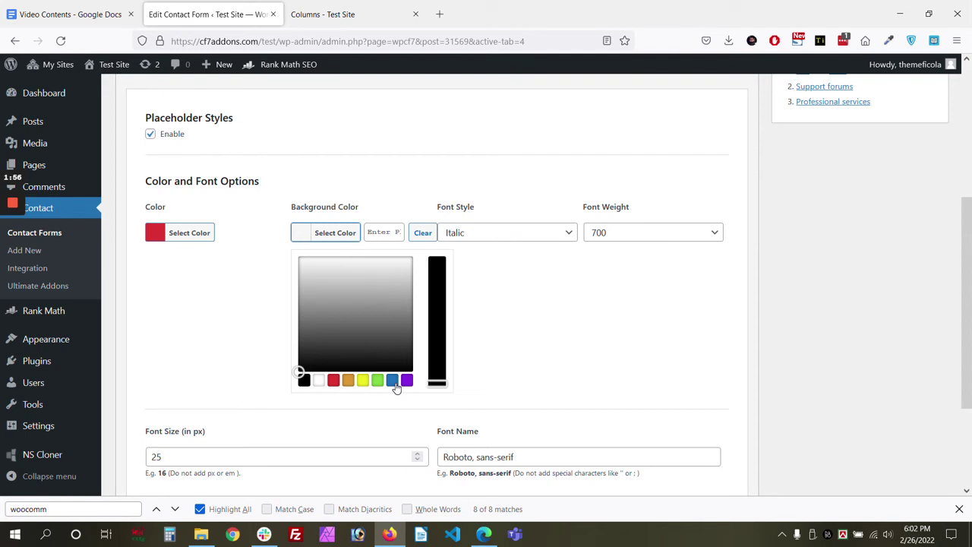
pyautogui.click(393, 383)
pyautogui.scroll(-2, 232, 364)
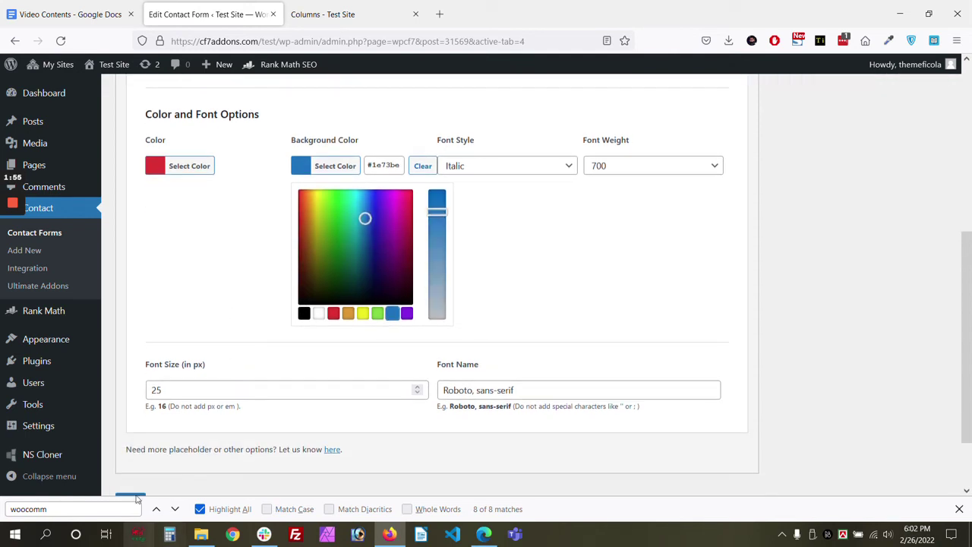
pyautogui.scroll(-2, 137, 498)
pyautogui.click(128, 434)
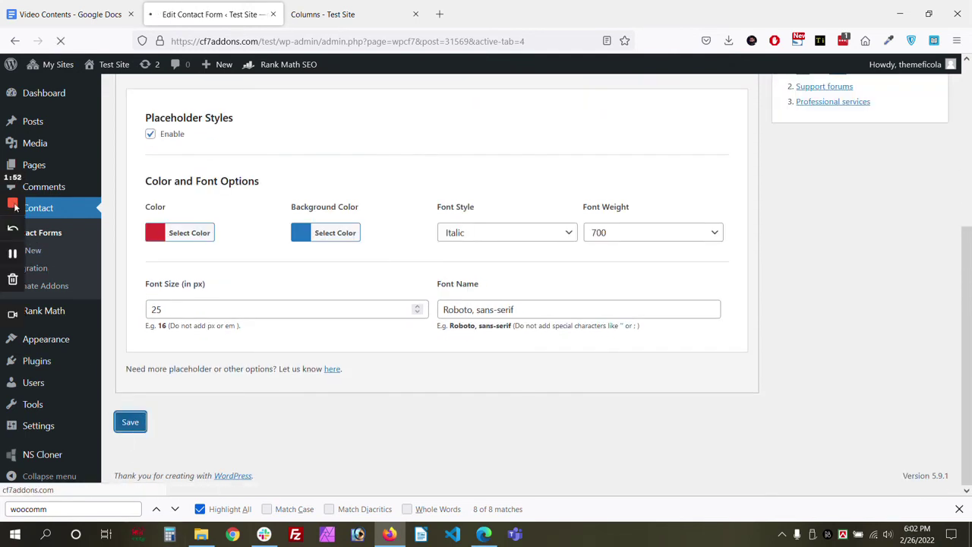
pyautogui.hotkey('ctrl', 'Tab')
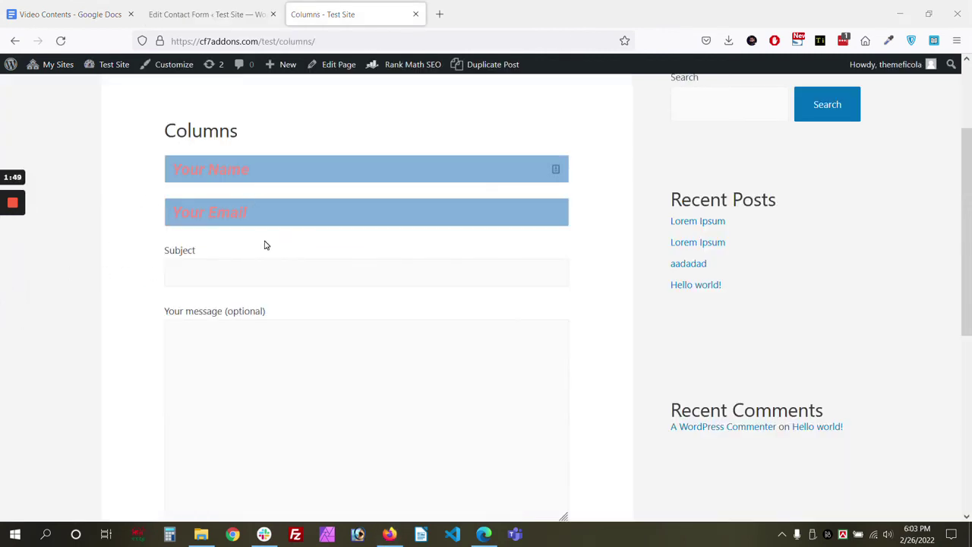
# - Change the placeholder background to black, save, and reload the Columns page
pyautogui.click(193, 17)
pyautogui.click(335, 489)
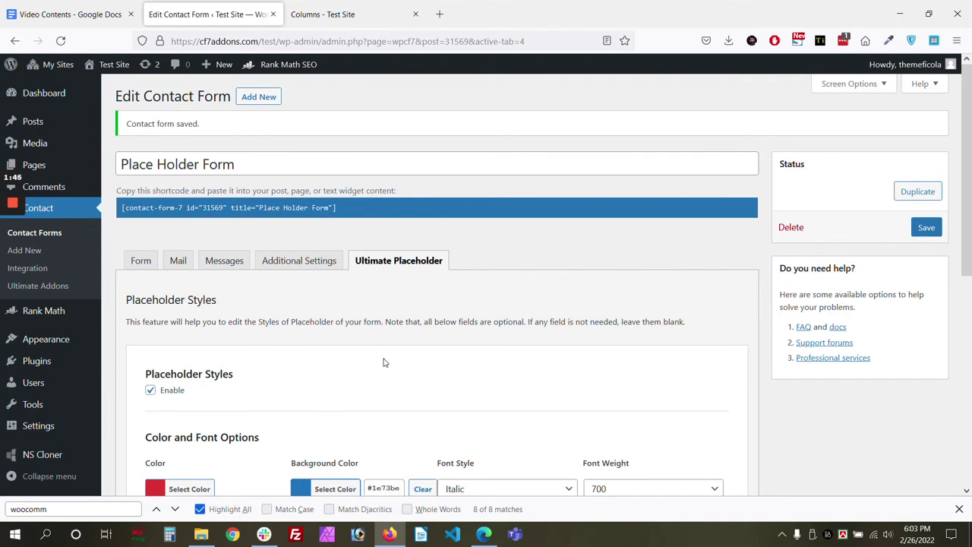
pyautogui.scroll(-3, 372, 387)
pyautogui.scroll(-3, 365, 406)
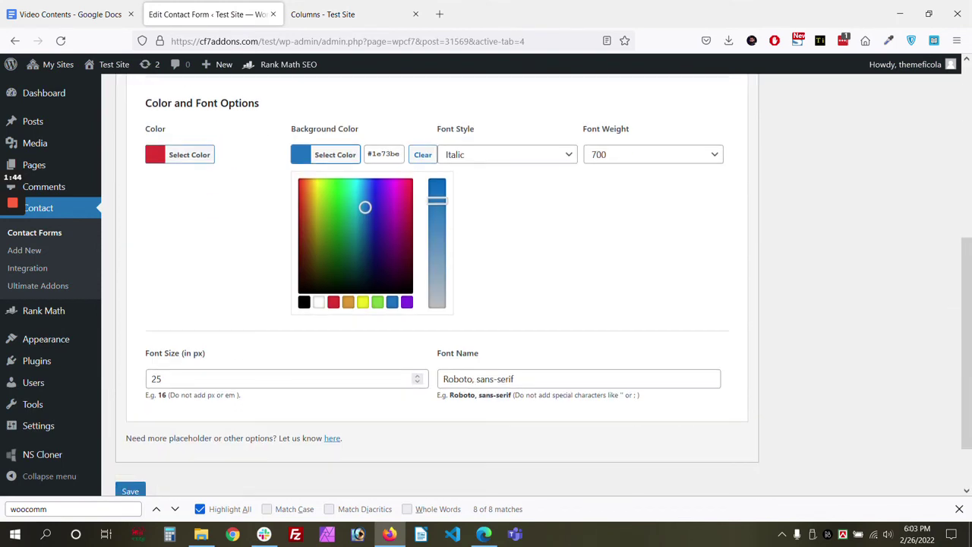
pyautogui.click(304, 302)
pyautogui.click(129, 421)
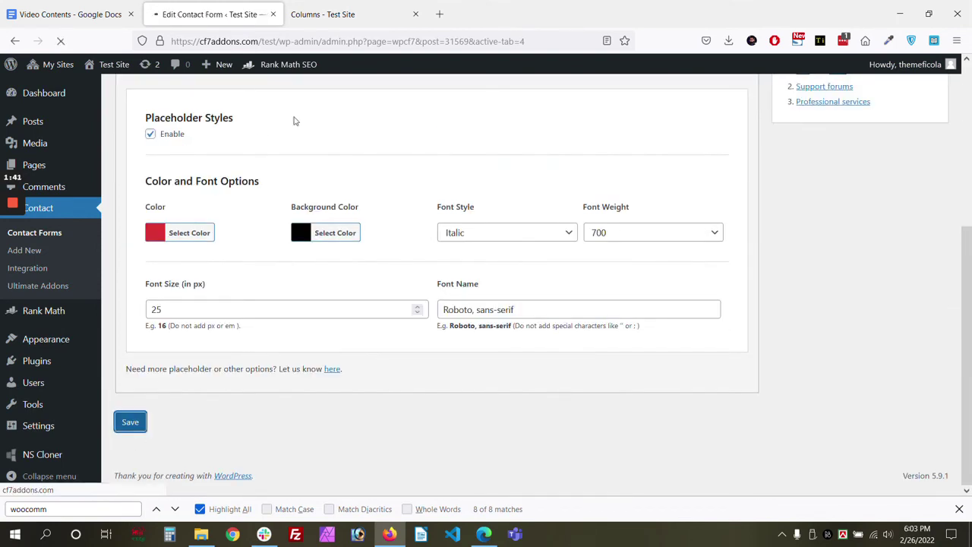
pyautogui.click(323, 13)
pyautogui.click(61, 41)
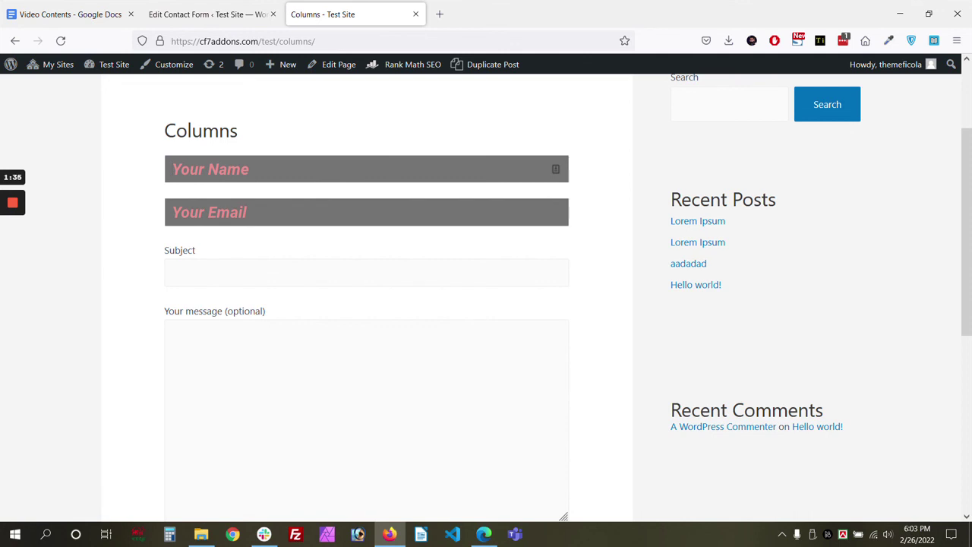
pyautogui.write('adadadadad')
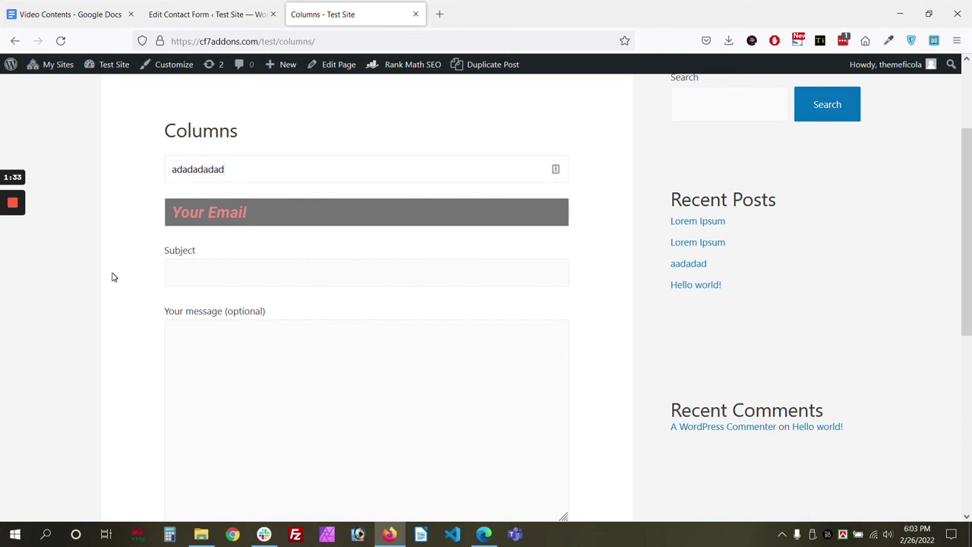
pyautogui.hotkey('ctrl', 'a')
pyautogui.press('BackSpace')
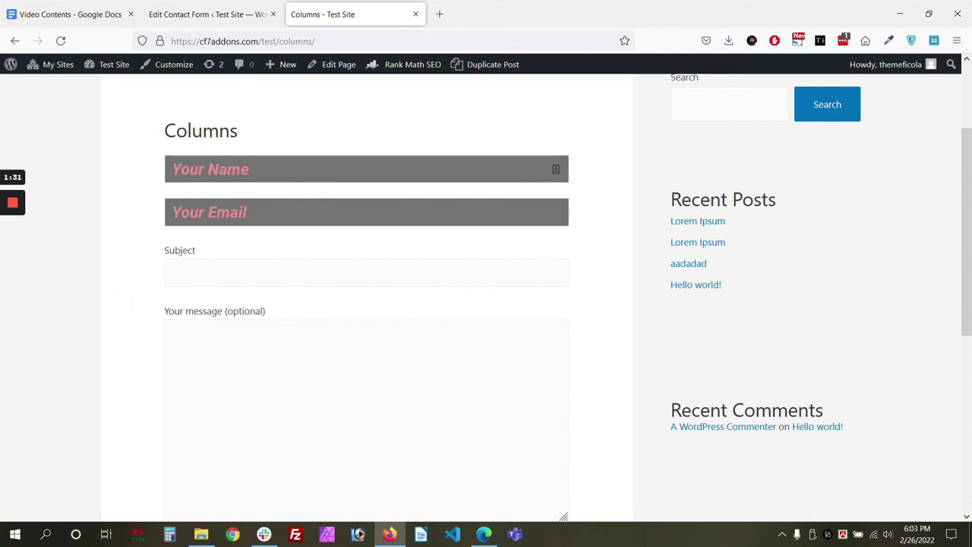